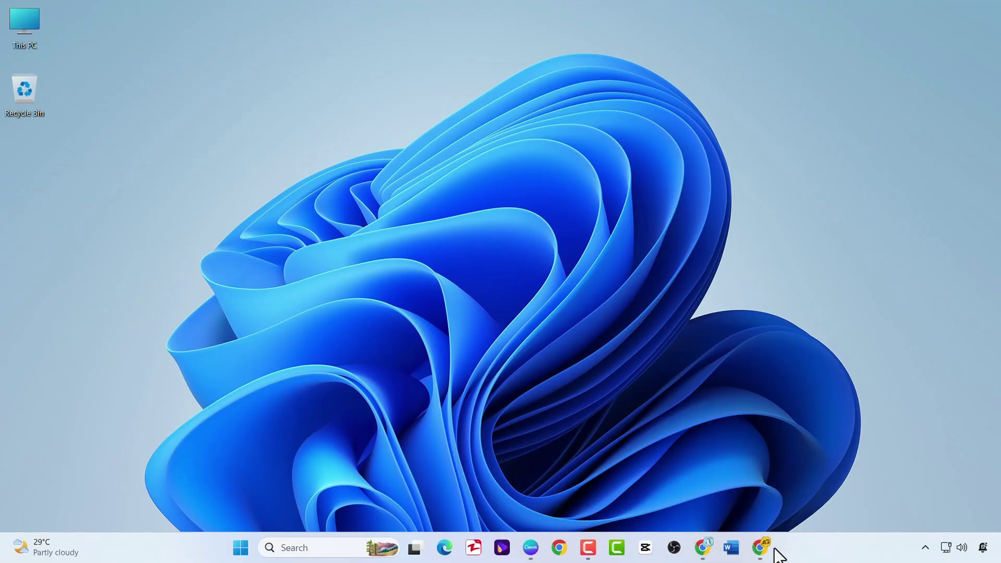
# Launch Chrome and go to pinterest.com to reach the signed-in home feed
pyautogui.click(763, 551)
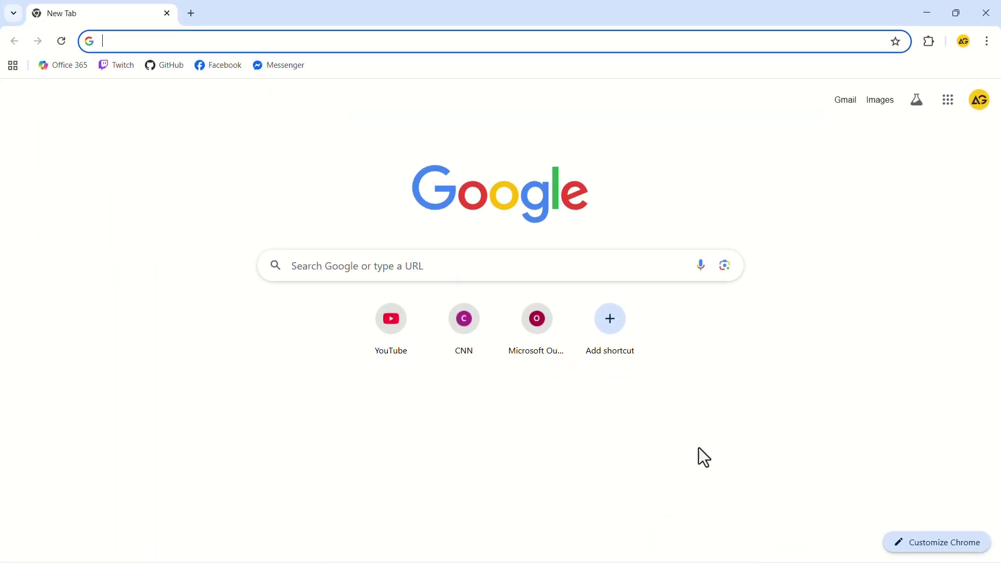
pyautogui.click(582, 268)
pyautogui.write('pinterest.com')
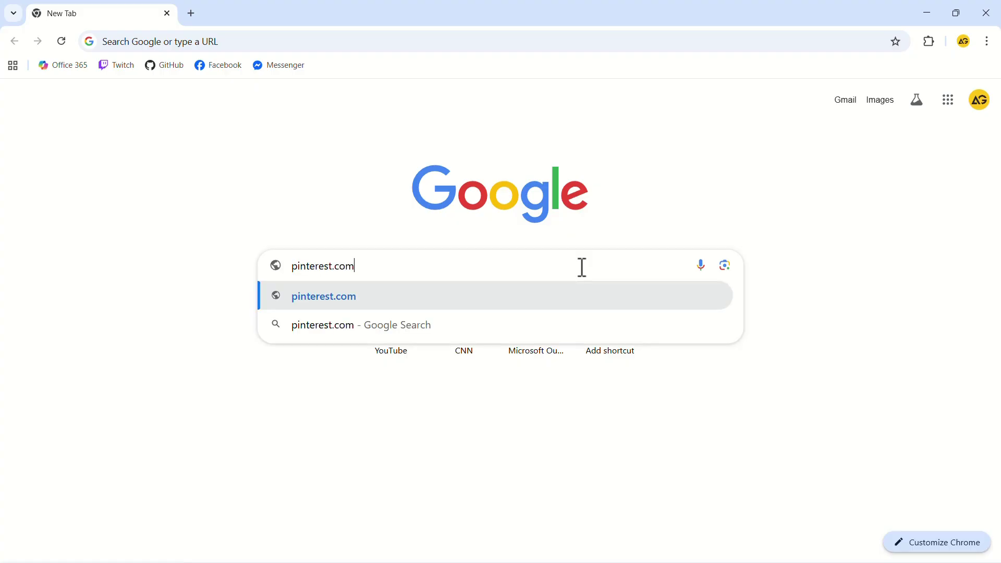
pyautogui.press('Return')
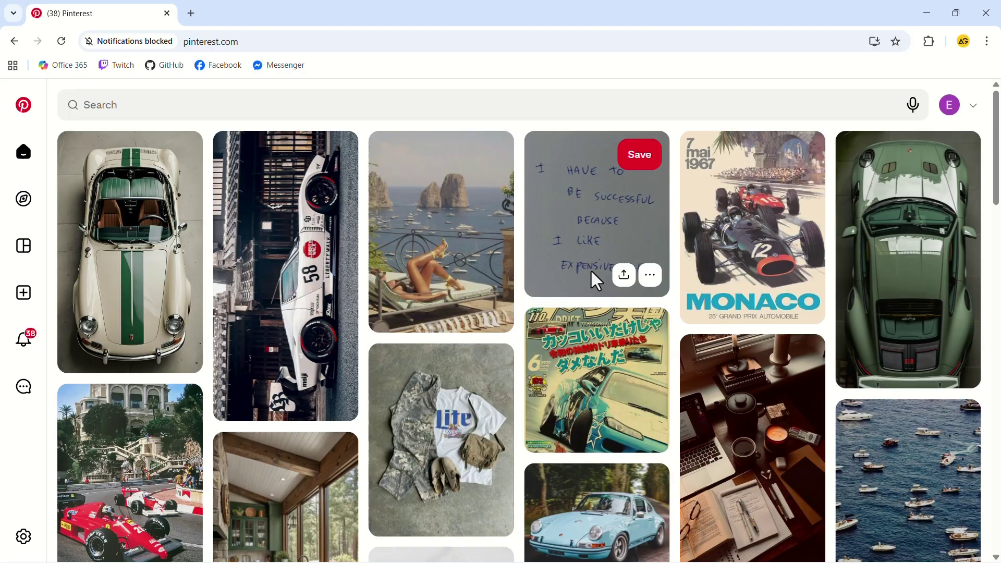
# Search Pinterest for 'live wallpaper for pc'
pyautogui.click(497, 105)
pyautogui.write('live w')
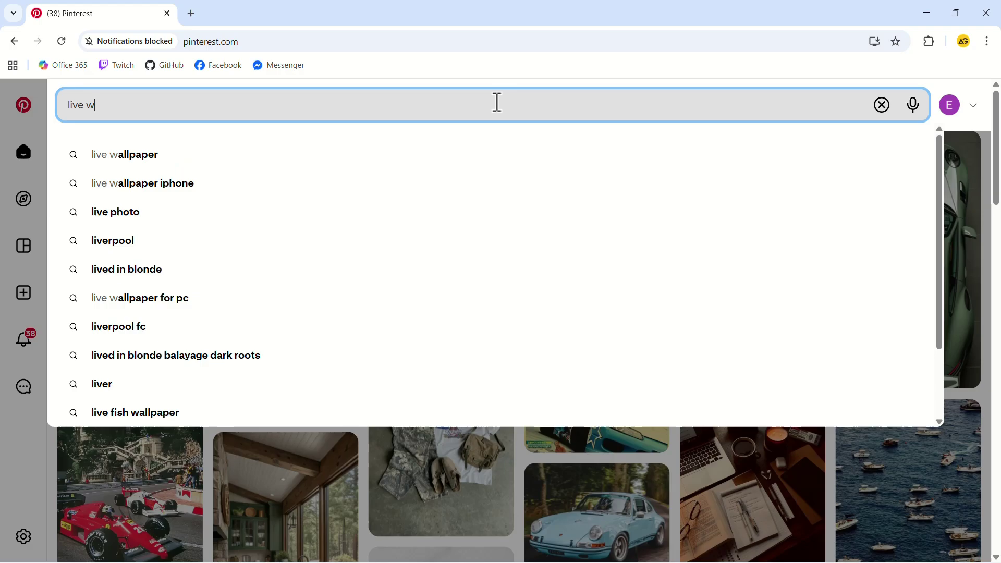
pyautogui.write('allpaper for pc')
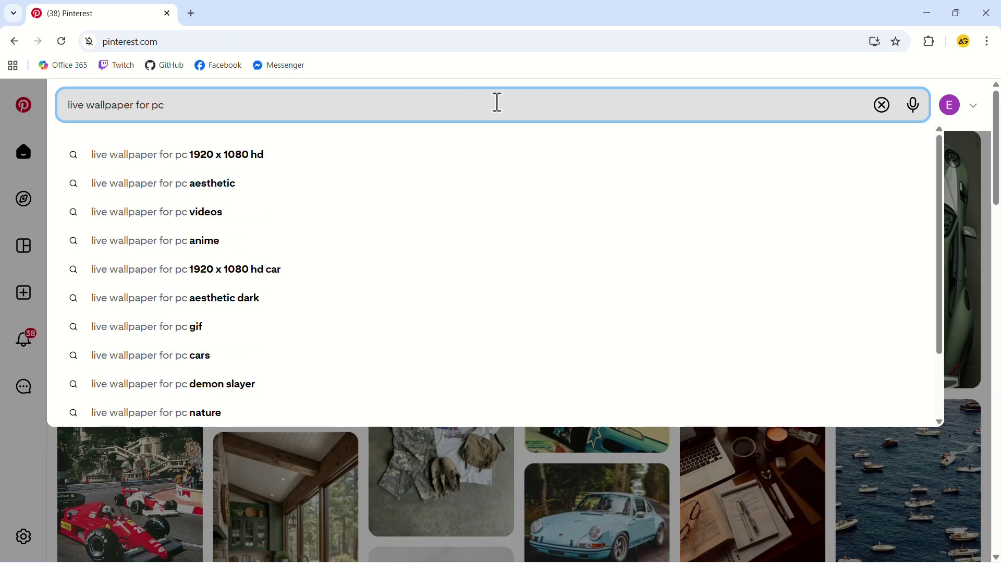
pyautogui.press('Return')
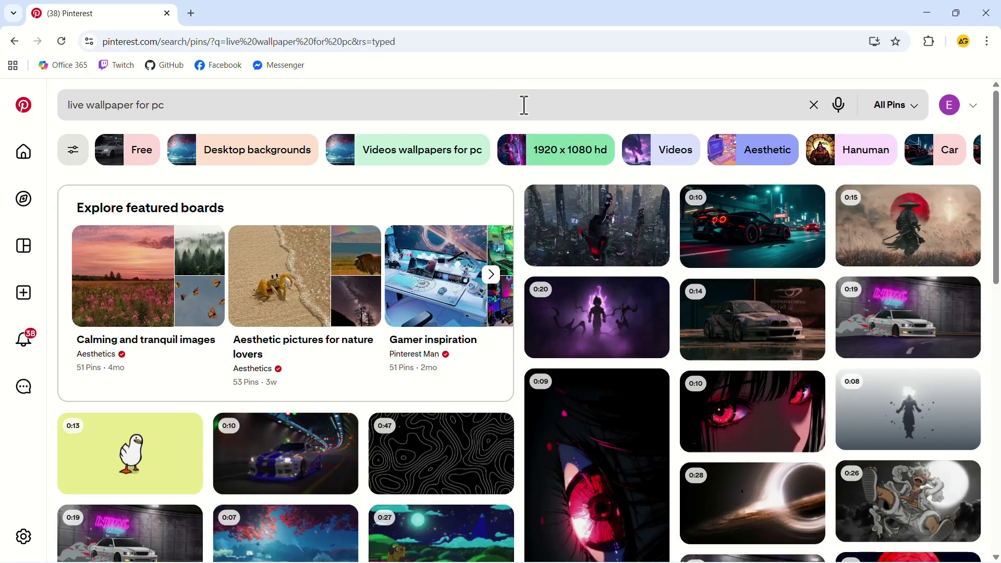
pyautogui.moveTo(443, 275)
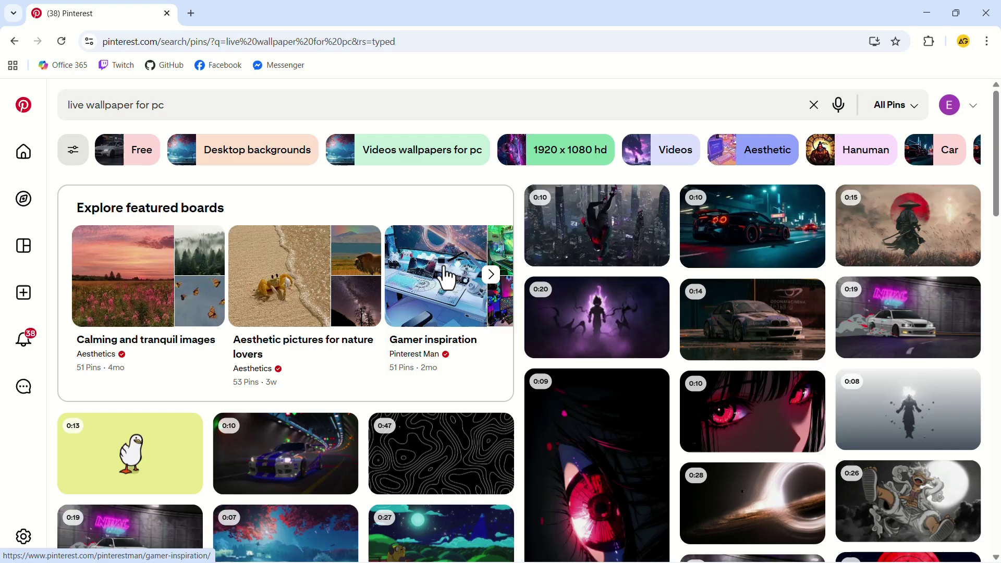
# Open the 8K Spiderman live wallpaper pin and cancel its JPEG-only image download
pyautogui.click(591, 242)
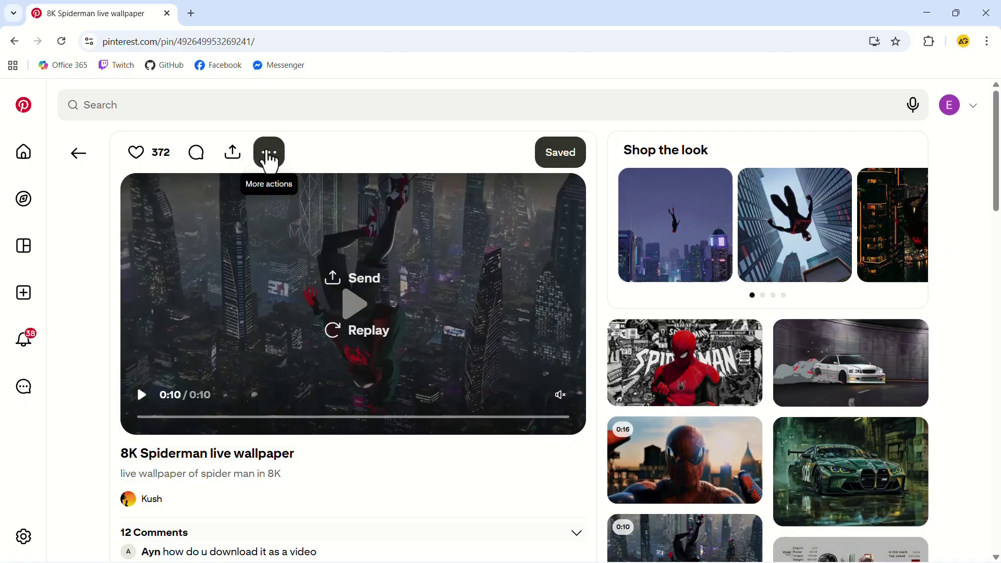
pyautogui.click(268, 161)
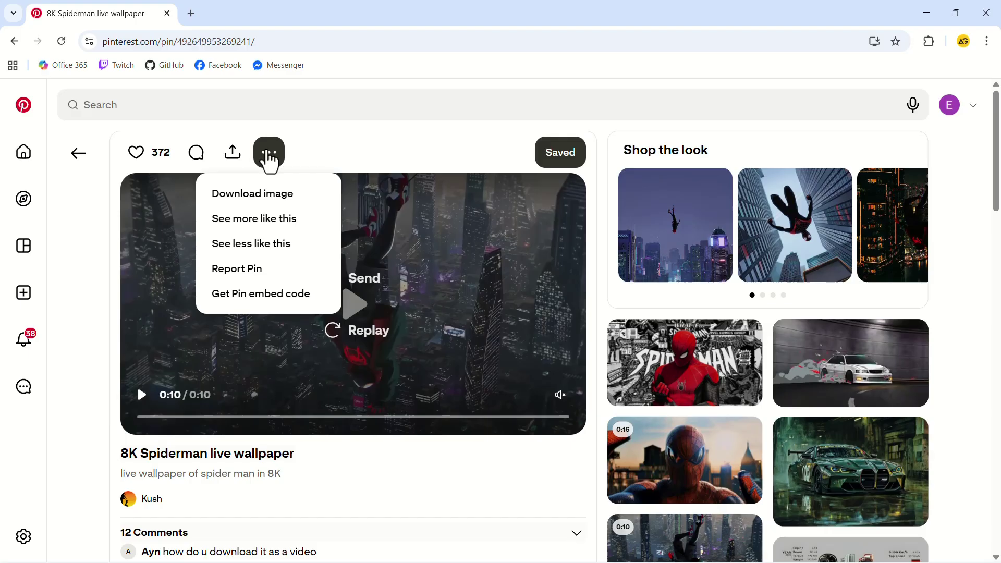
pyautogui.click(268, 194)
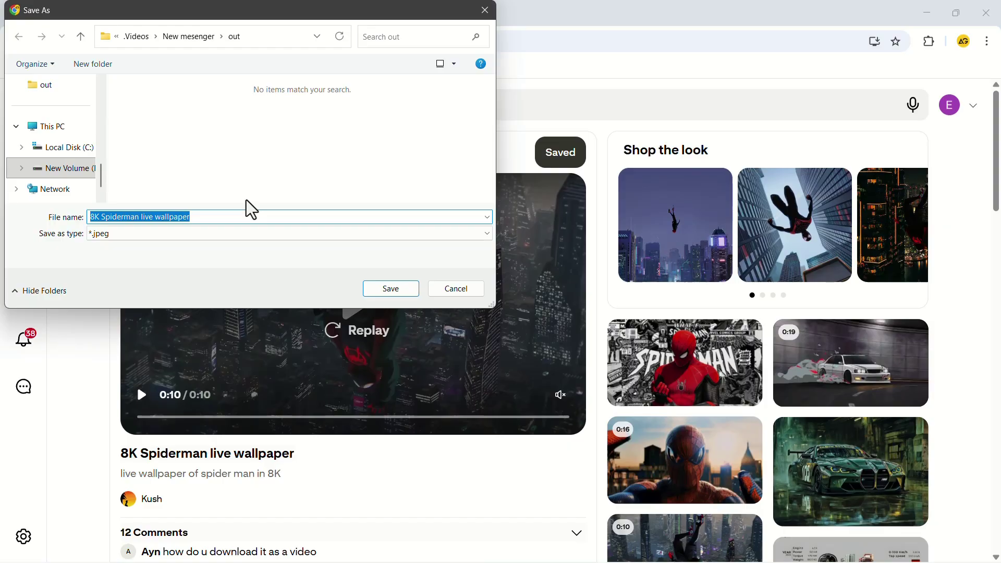
pyautogui.click(458, 289)
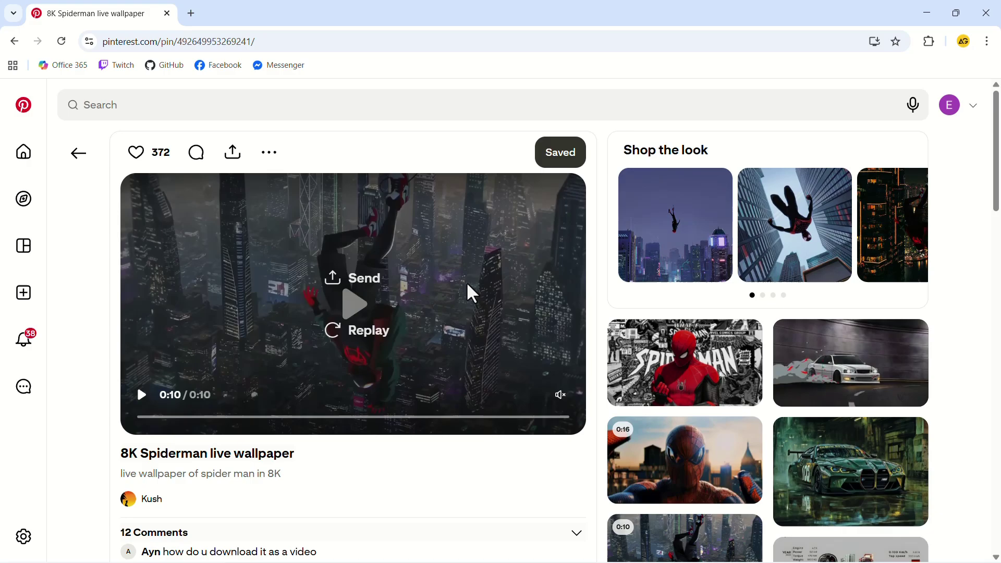
# Copy the Spiderman pin's share link and open a new Chrome tab
pyautogui.click(233, 154)
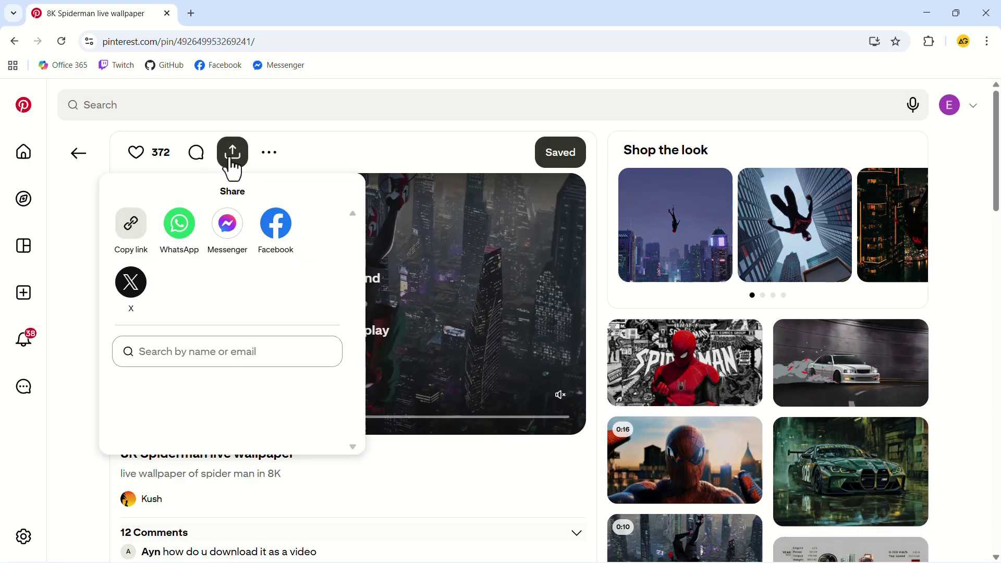
pyautogui.click(131, 224)
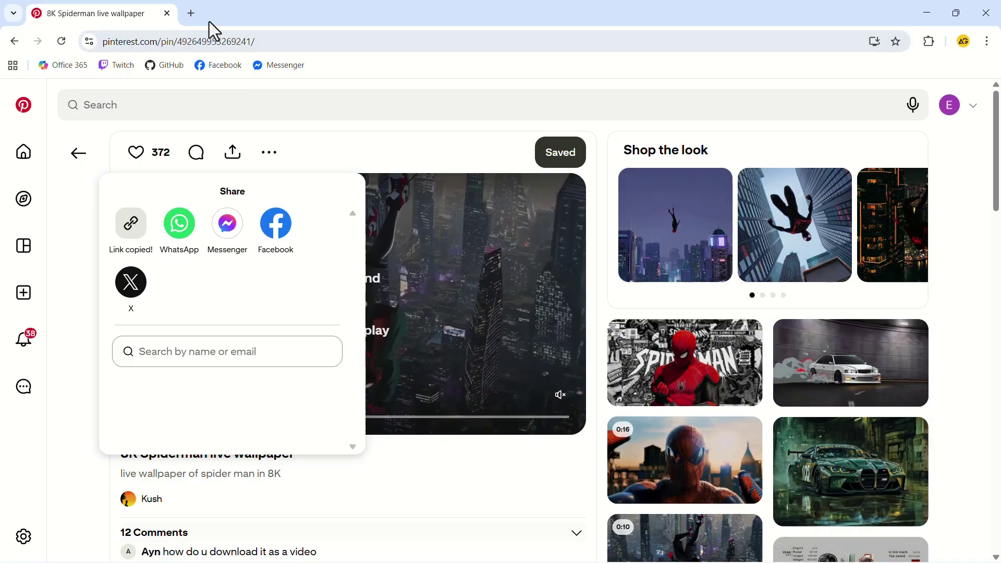
pyautogui.click(191, 14)
# Google 'pinterest video downloader' and open the PinDown site from the results
pyautogui.click(433, 266)
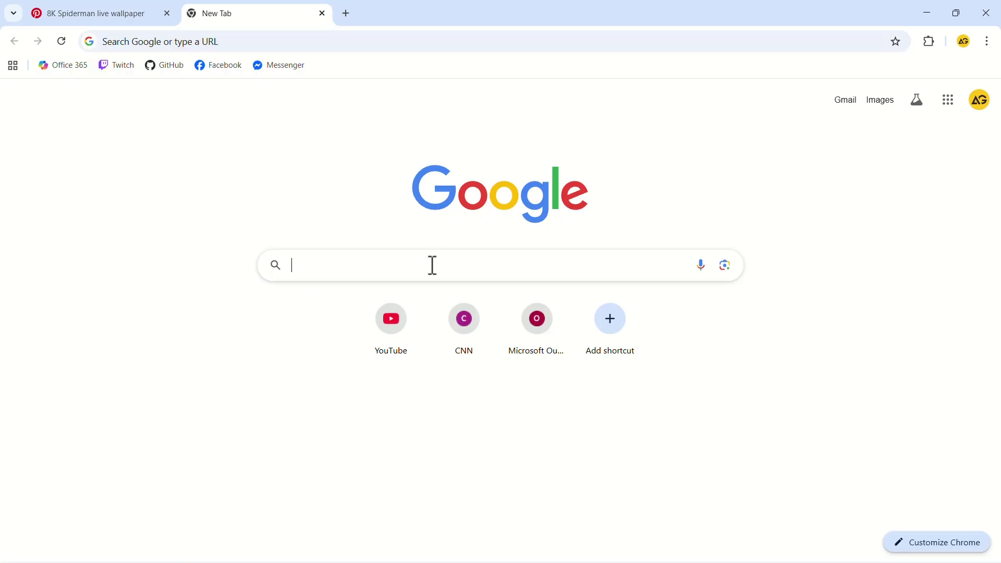
pyautogui.write('pinterest video do')
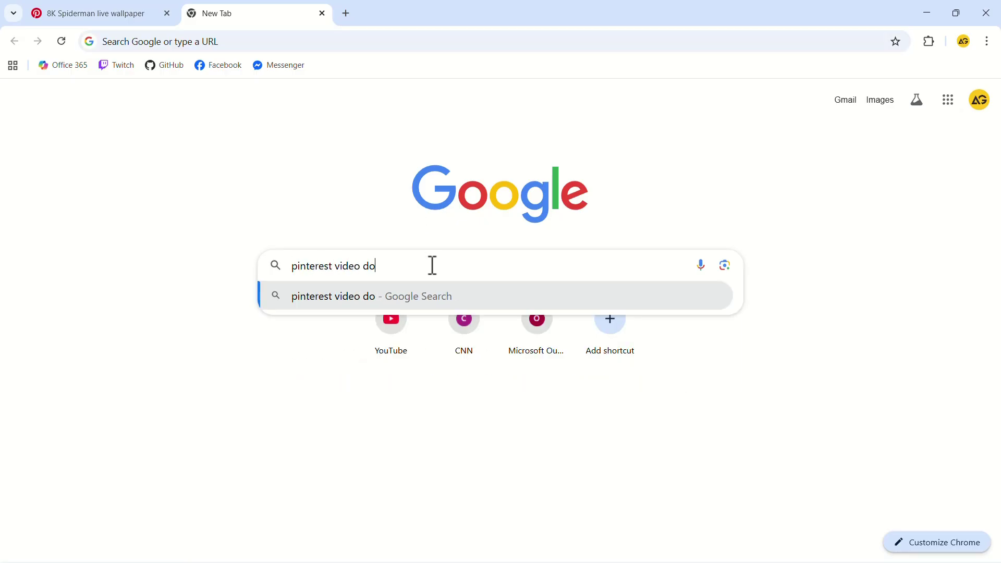
pyautogui.write('wnloader')
pyautogui.press('Return')
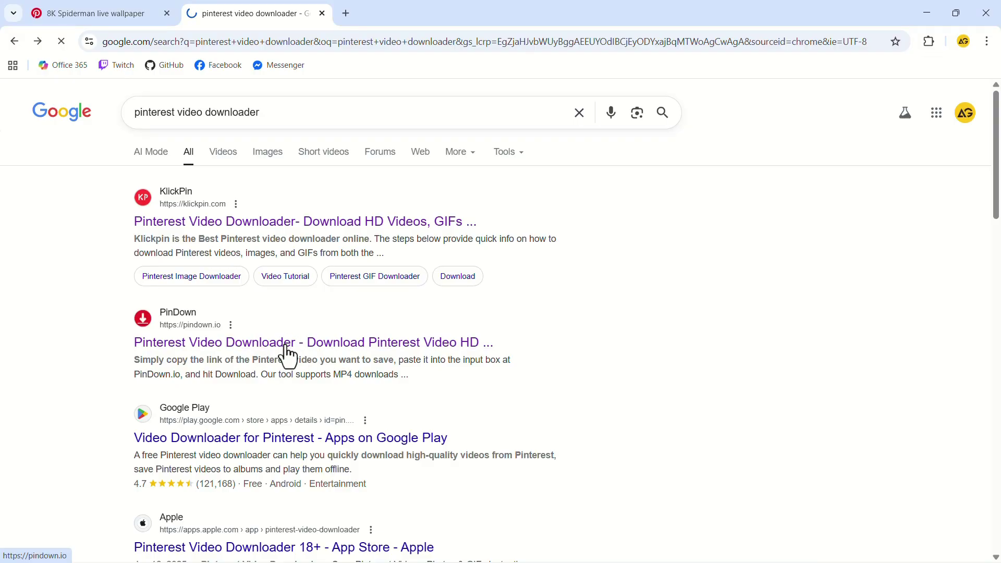
pyautogui.click(286, 346)
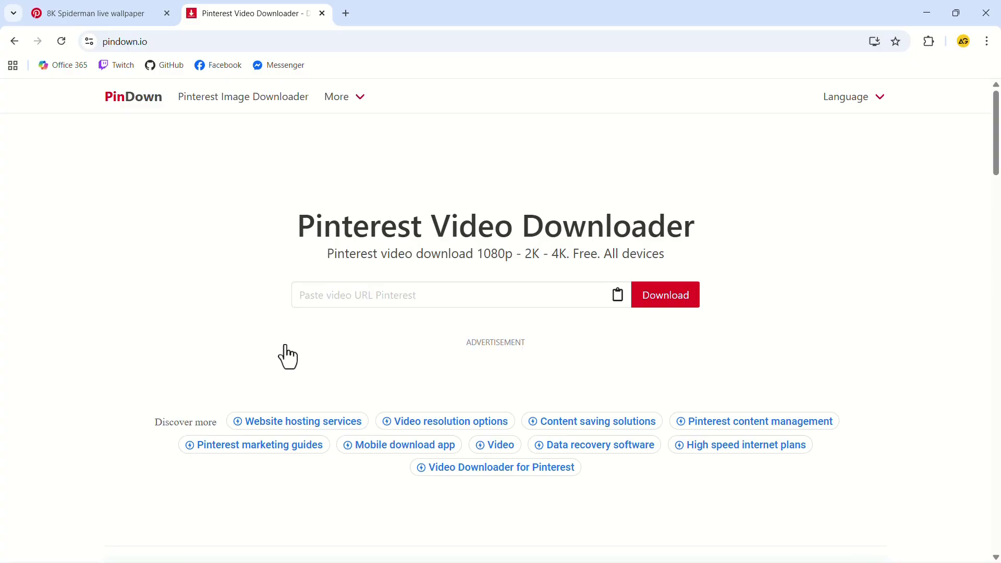
# Paste the copied pin link into PinDown and fetch its download options
pyautogui.click(381, 296)
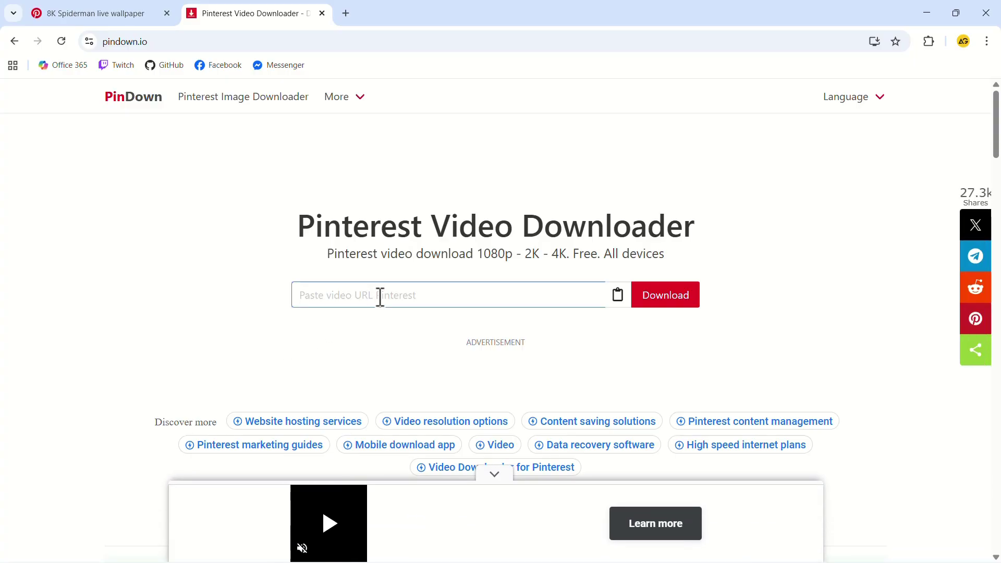
pyautogui.hotkey('ctrl', 'v')
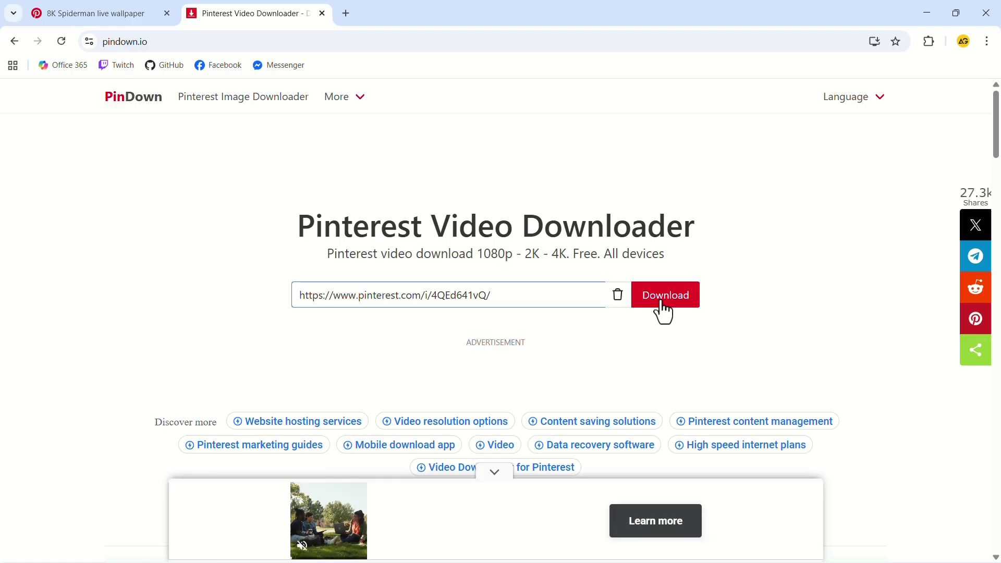
pyautogui.click(662, 304)
pyautogui.scroll(-1, 548, 304)
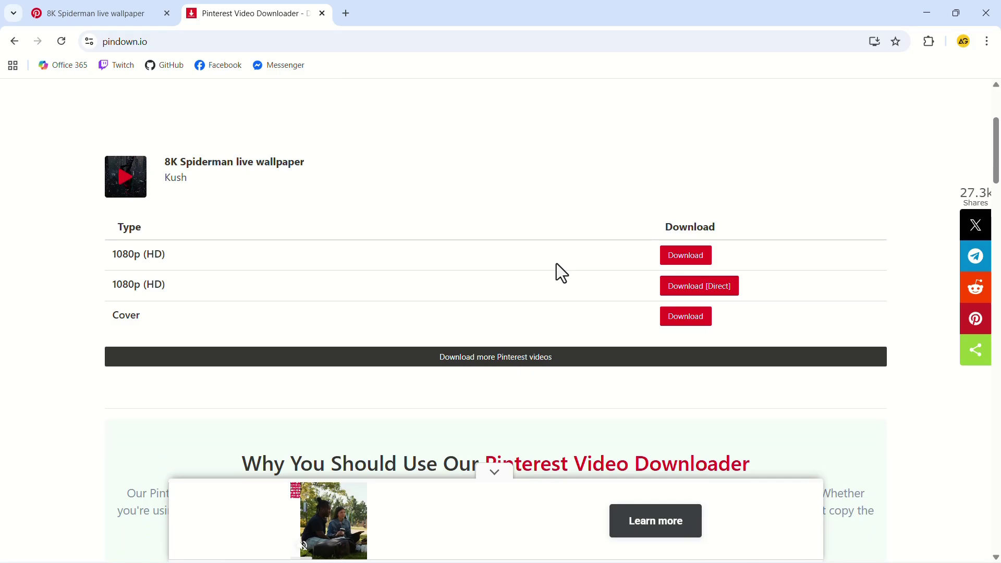
# Download the 1080p HD MP4 to the Desktop, dismissing the ad, and minimize Chrome
pyautogui.click(684, 255)
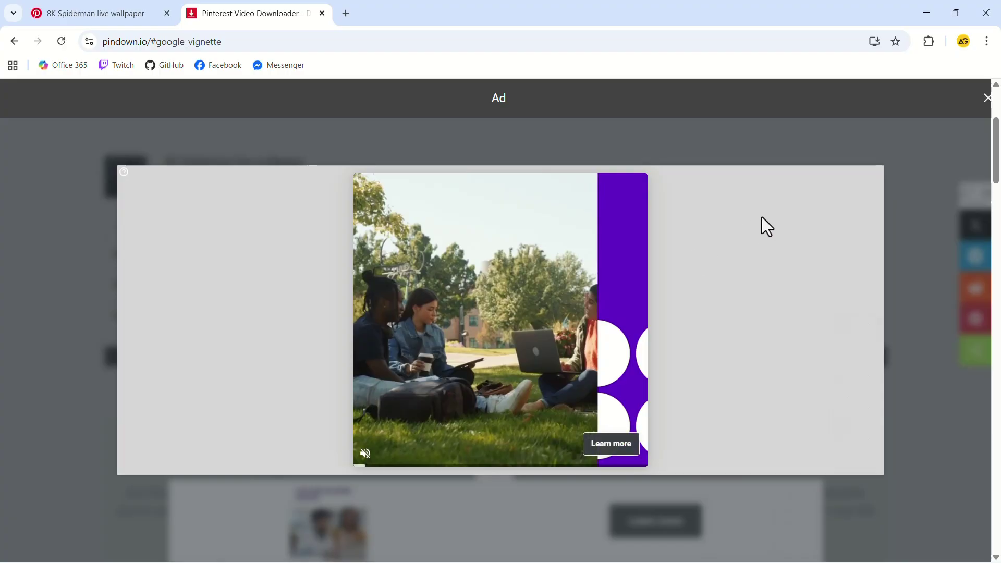
pyautogui.click(987, 98)
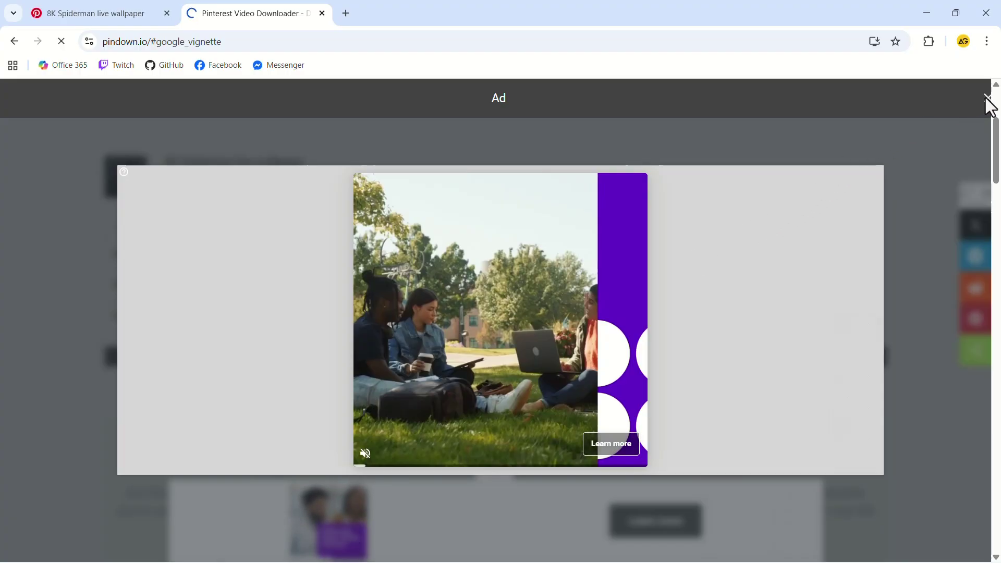
pyautogui.scroll(5, 47, 156)
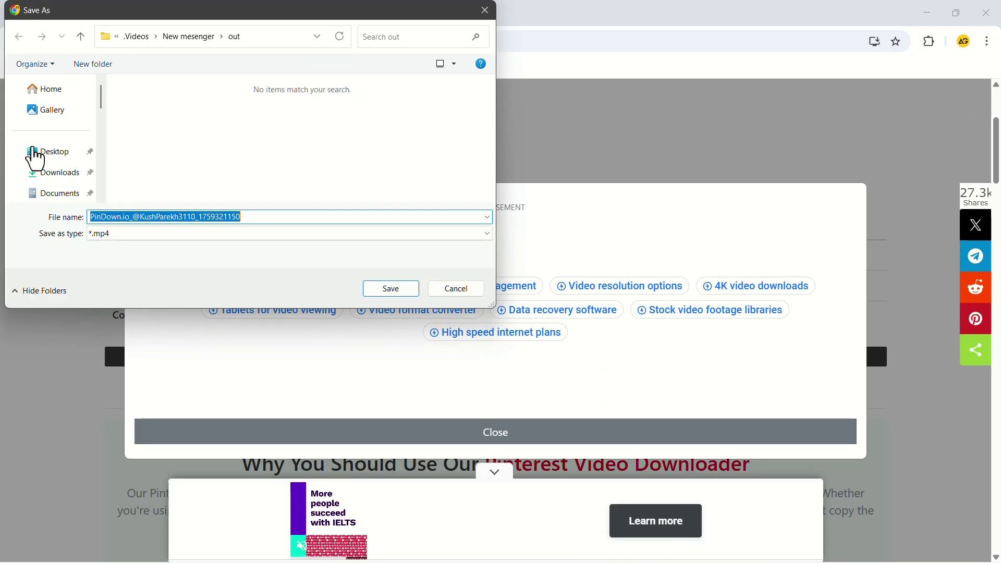
pyautogui.click(39, 150)
pyautogui.click(384, 290)
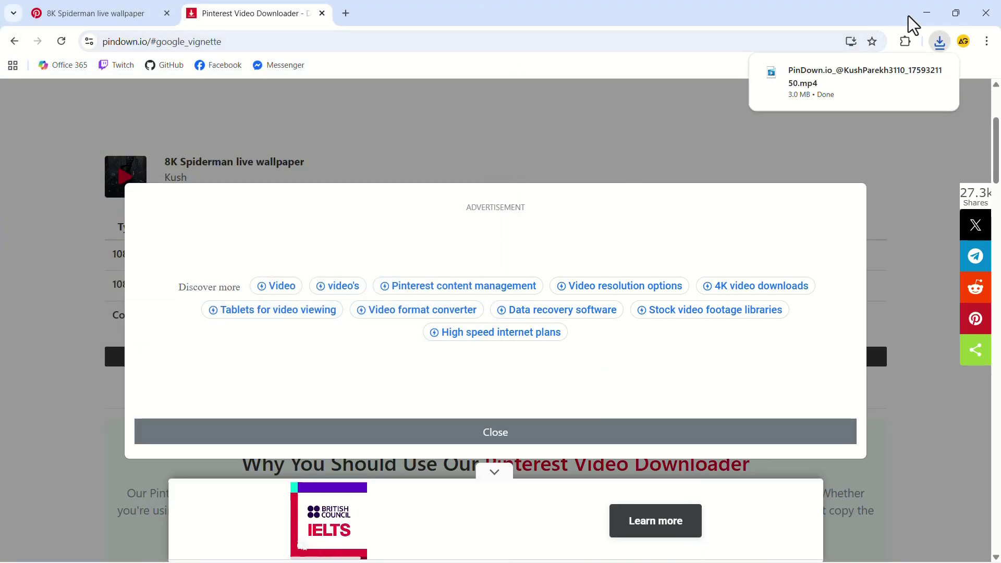
pyautogui.click(927, 13)
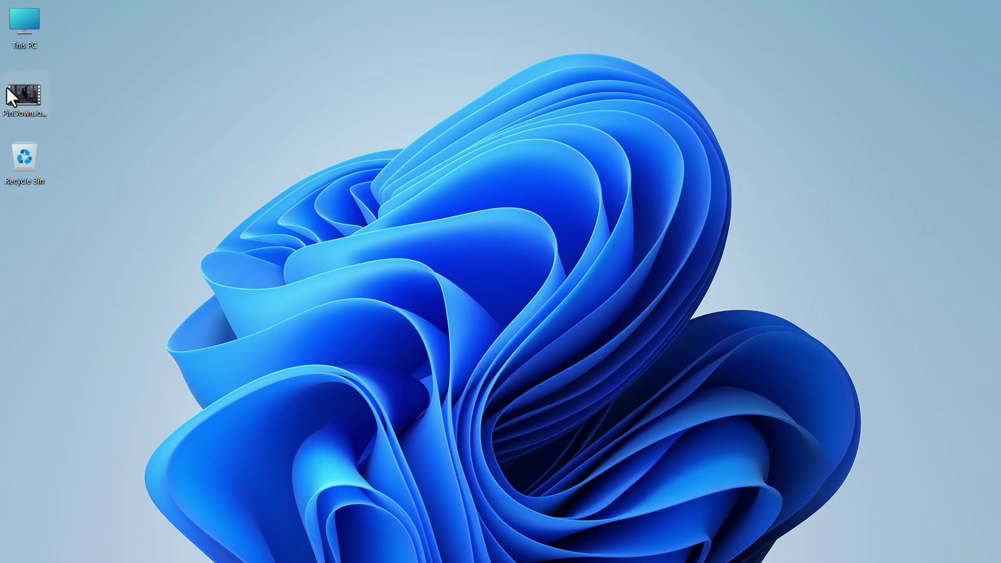